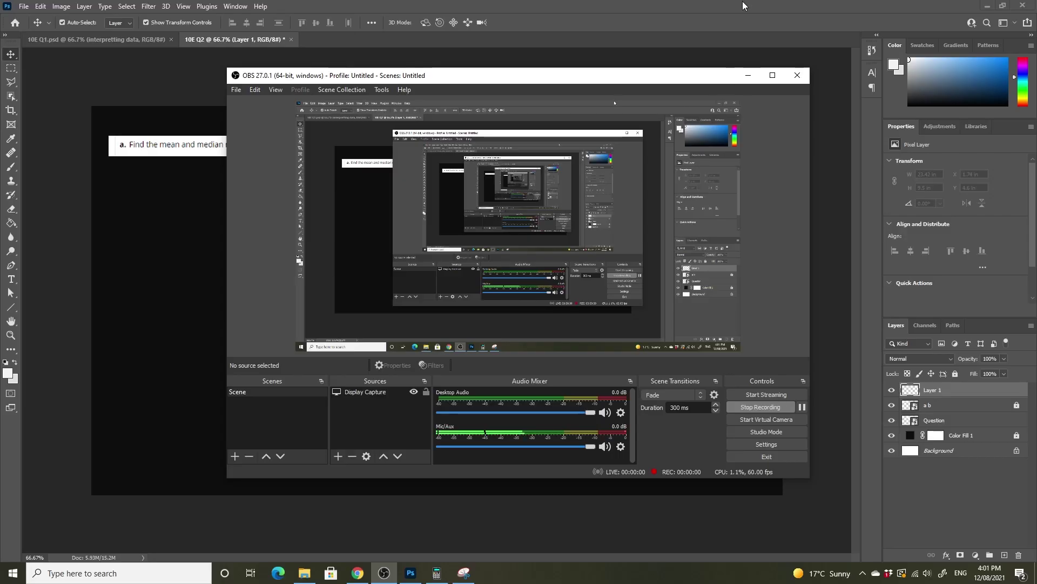
- Minimize the OBS window so the Photoshop stem-and-leaf worksheet is visible
{"action": "left_click", "coordinate": [749, 75]}
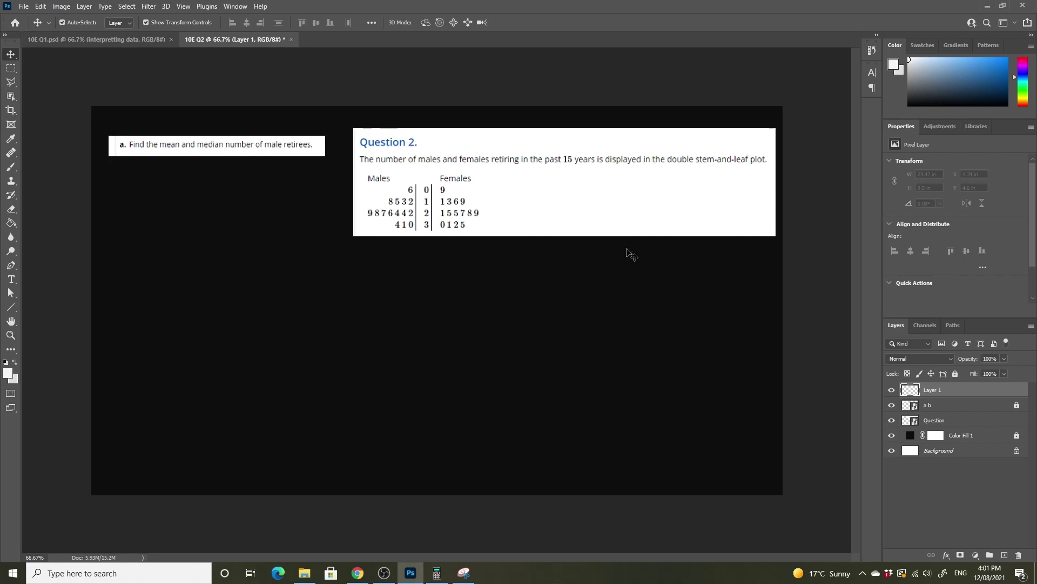
- Brush '10E' above the part a question box and change the painting colour
{"action": "left_click", "coordinate": [11, 167]}
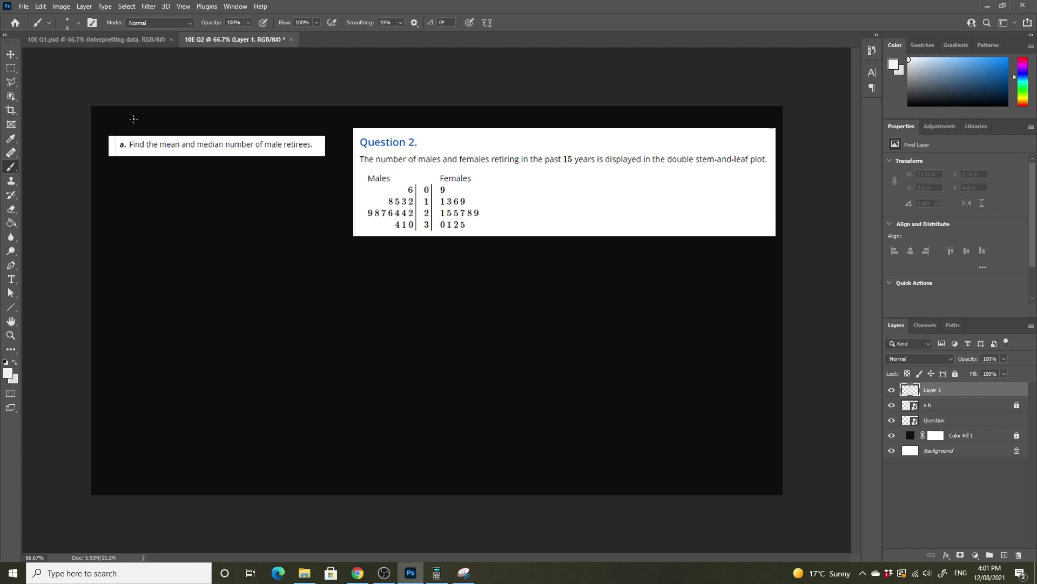
{"action": "mouse_move", "coordinate": [134, 117]}
{"action": "left_mouse_down"}
{"action": "mouse_move", "coordinate": [134, 128]}
{"action": "mouse_move", "coordinate": [140, 119]}
{"action": "mouse_move", "coordinate": [147, 127]}
{"action": "mouse_move", "coordinate": [153, 114]}
{"action": "mouse_move", "coordinate": [156, 127]}
{"action": "left_mouse_up"}
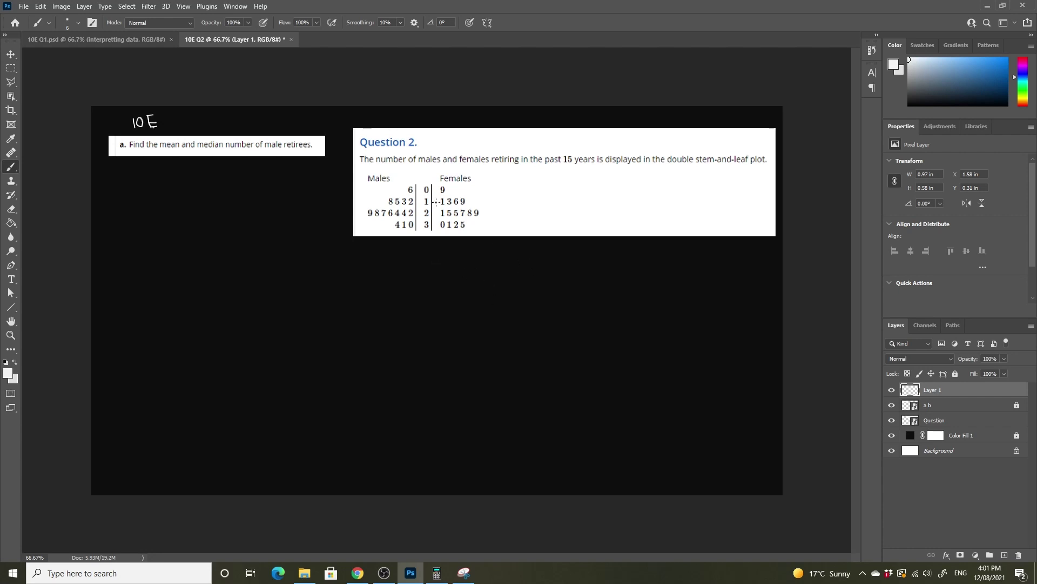
{"action": "left_click", "coordinate": [910, 103]}
{"action": "left_click_drag", "start_coordinate": [425, 172], "coordinate": [442, 166]}
{"action": "mouse_move", "coordinate": [446, 206]}
{"action": "left_mouse_down"}
{"action": "mouse_move", "coordinate": [437, 205]}
{"action": "mouse_move", "coordinate": [461, 206]}
{"action": "left_mouse_up"}
{"action": "key", "text": "ctrl+z"}
{"action": "left_click", "coordinate": [909, 58]}
{"action": "left_click", "coordinate": [968, 422]}
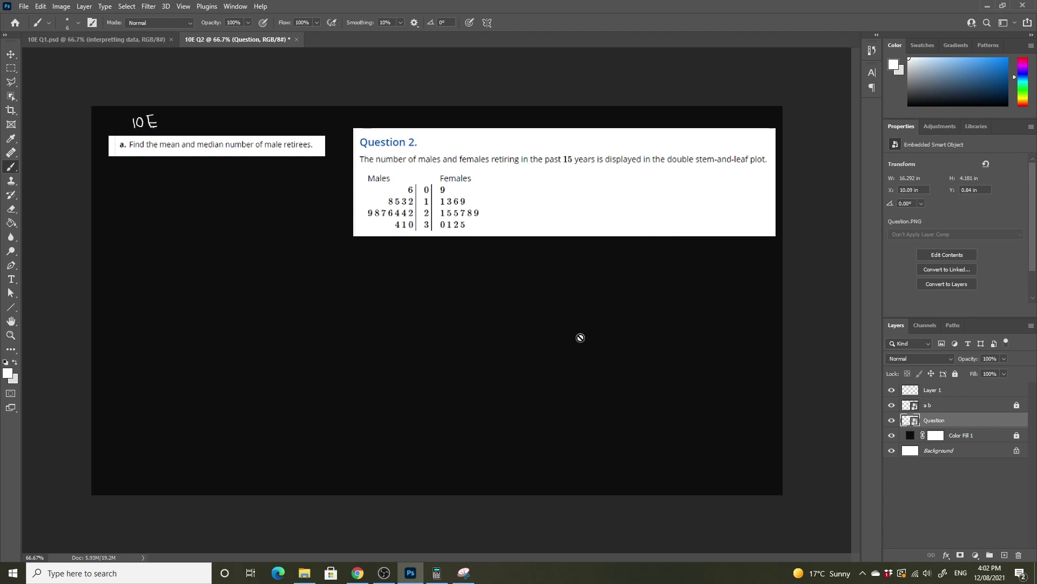
- Drag the Question image to the canvas's right edge and back left
{"action": "left_click", "coordinate": [11, 54]}
{"action": "left_click_drag", "start_coordinate": [550, 204], "coordinate": [797, 198]}
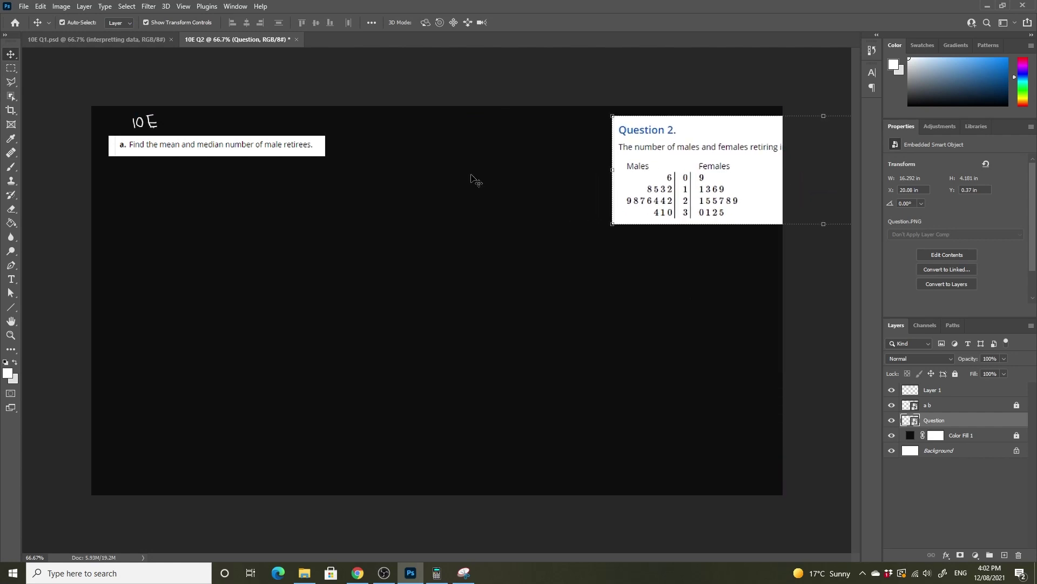
{"action": "left_click", "coordinate": [962, 410]}
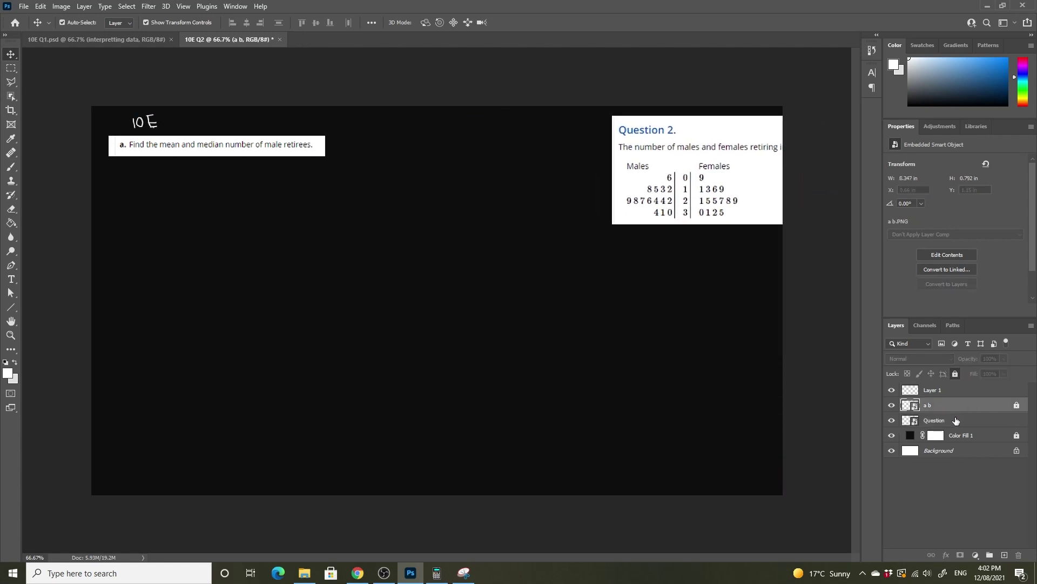
{"action": "left_click_drag", "start_coordinate": [748, 202], "coordinate": [520, 201]}
- Rasterize the Question layer and delete the right part of its image
{"action": "right_click", "coordinate": [947, 436]}
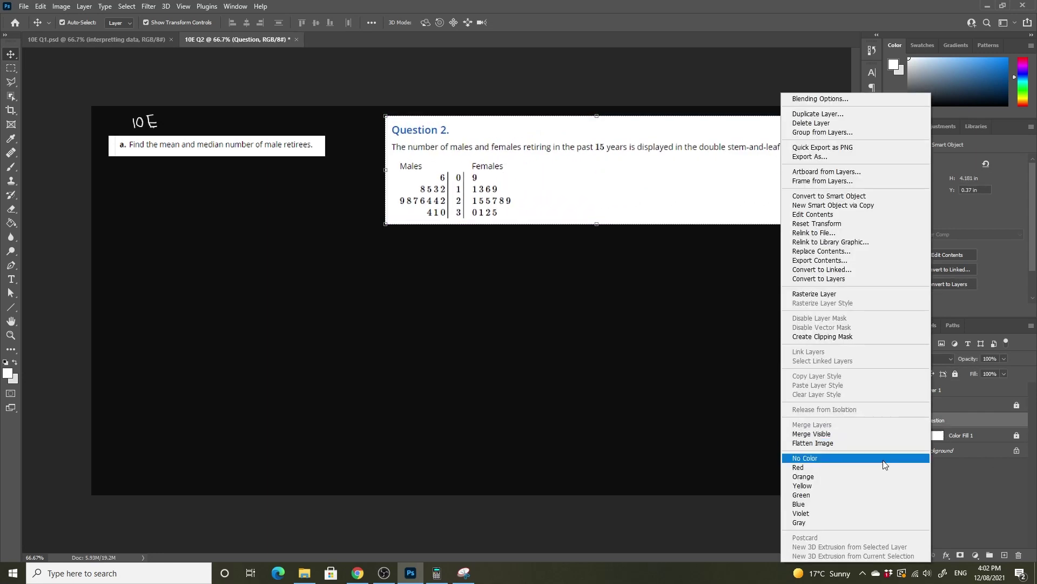
{"action": "left_click", "coordinate": [813, 294]}
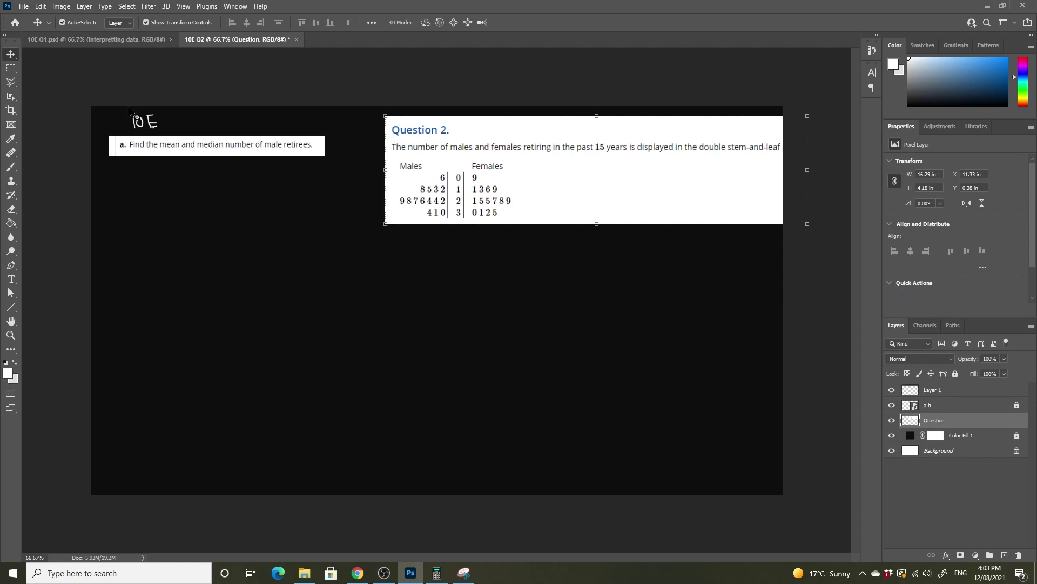
{"action": "left_click", "coordinate": [11, 68]}
{"action": "left_click_drag", "start_coordinate": [523, 108], "coordinate": [826, 250]}
{"action": "key", "text": "Delete"}
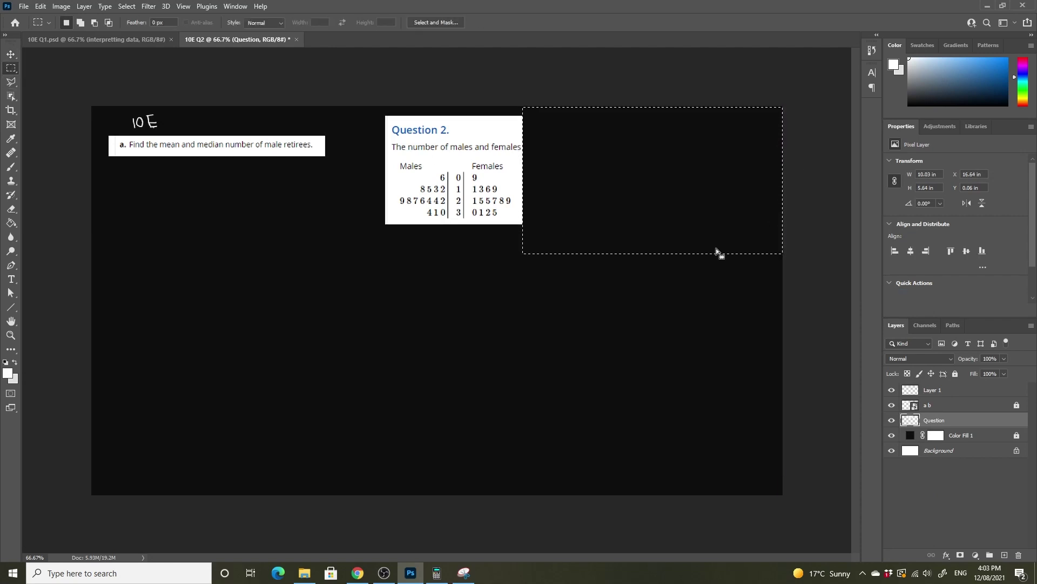
{"action": "key", "text": "ctrl+d"}
- Place the trimmed image beside part a, delete the leftover white strip, and move it up
{"action": "left_click", "coordinate": [11, 54]}
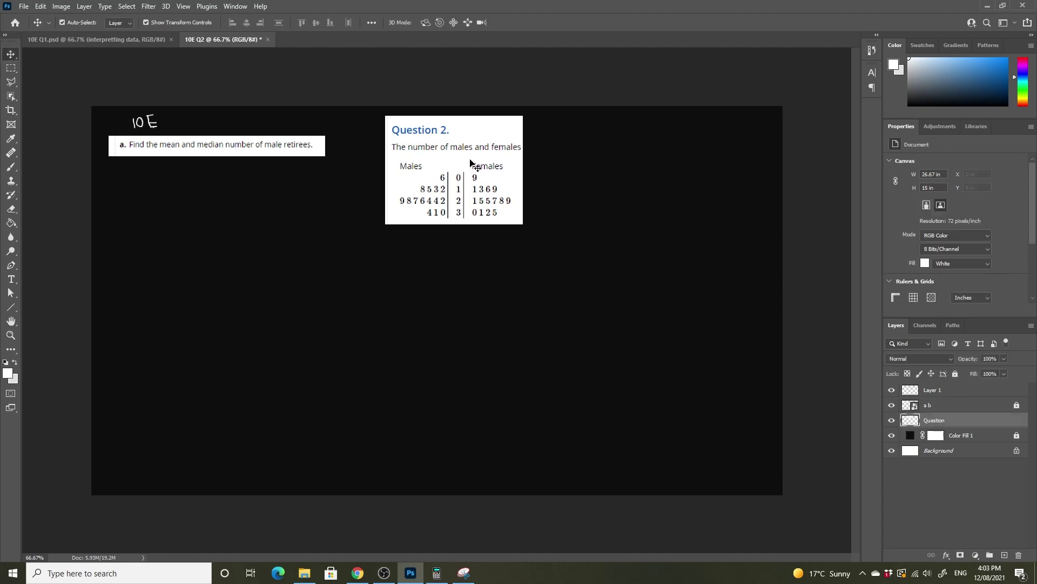
{"action": "left_click_drag", "start_coordinate": [477, 165], "coordinate": [426, 186]}
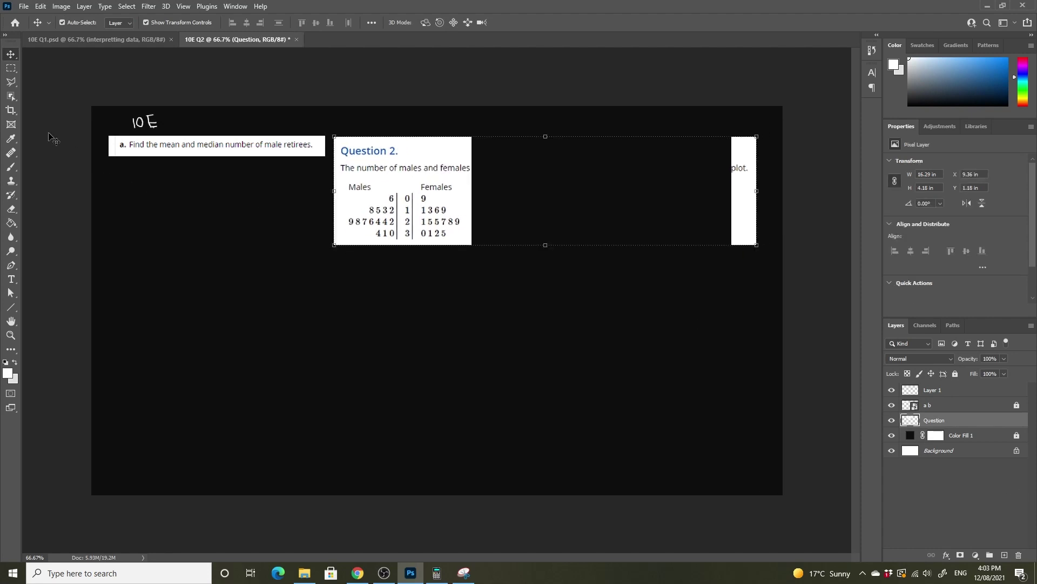
{"action": "left_click", "coordinate": [11, 68]}
{"action": "left_click_drag", "start_coordinate": [711, 114], "coordinate": [854, 303]}
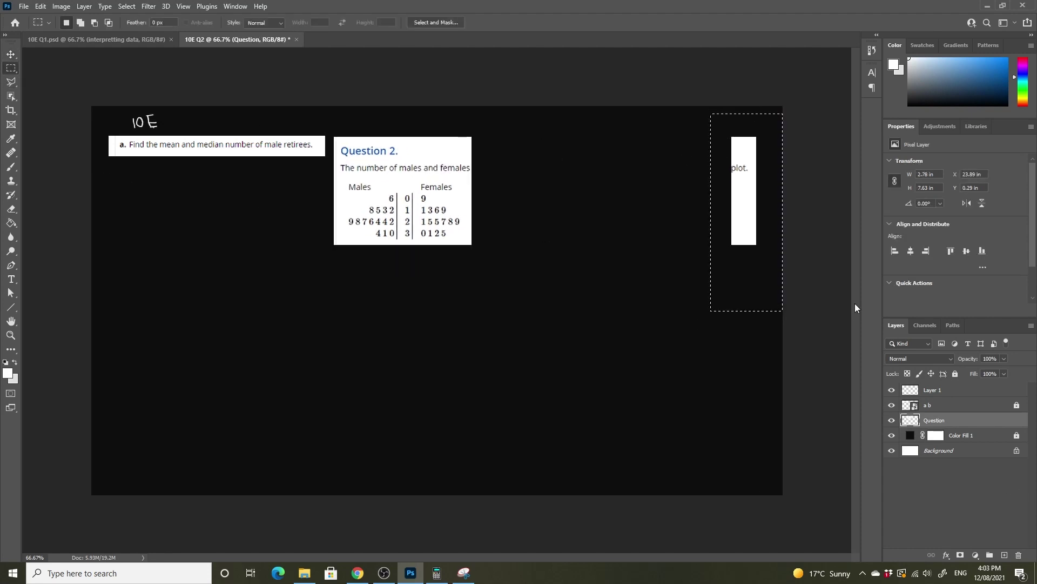
{"action": "key", "text": "Delete"}
{"action": "key", "text": "ctrl+d"}
{"action": "left_click", "coordinate": [11, 54]}
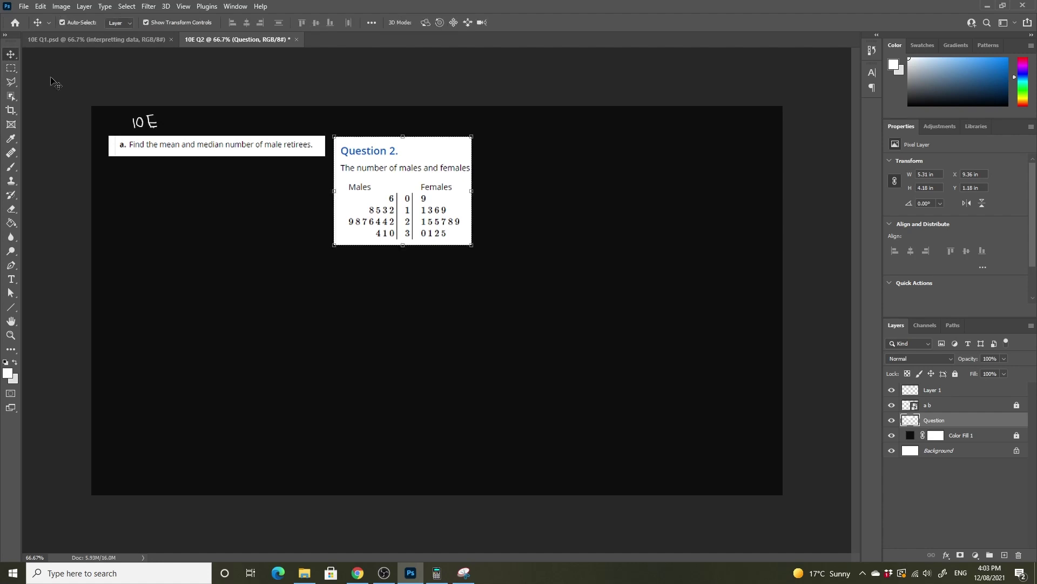
{"action": "left_click_drag", "start_coordinate": [422, 205], "coordinate": [440, 180]}
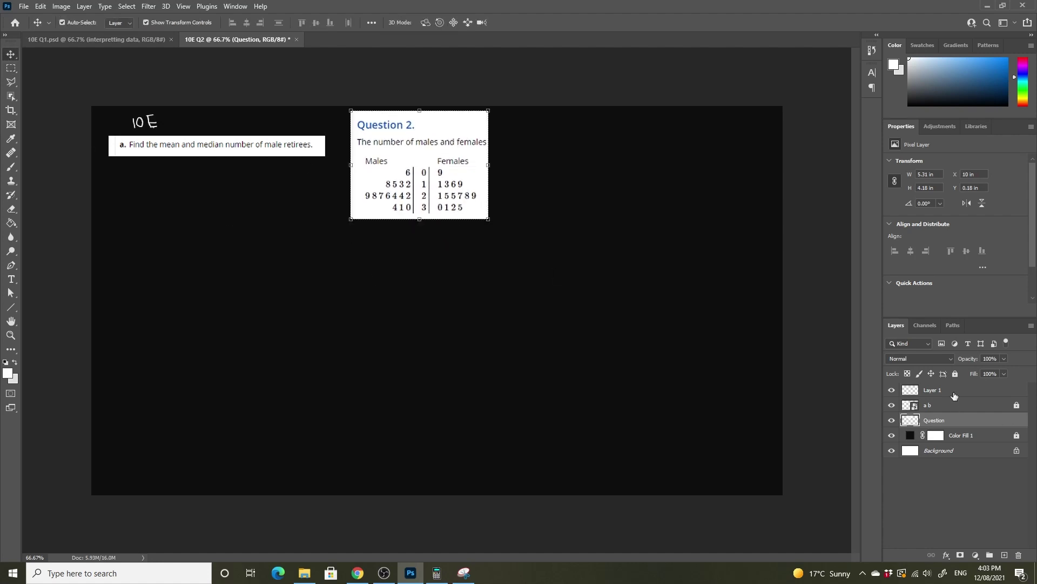
{"action": "left_click", "coordinate": [949, 396]}
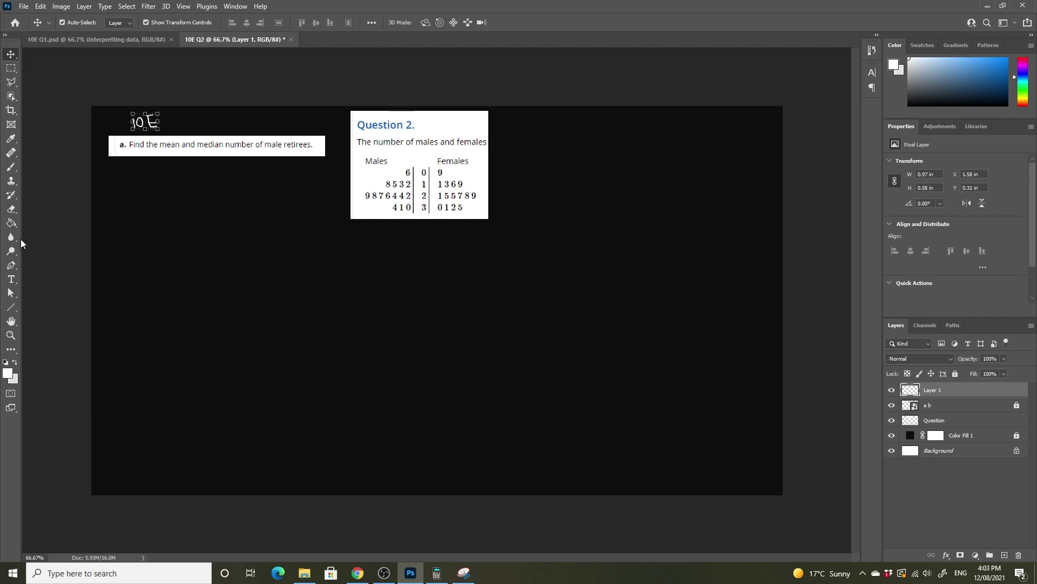
{"action": "left_click", "coordinate": [11, 167]}
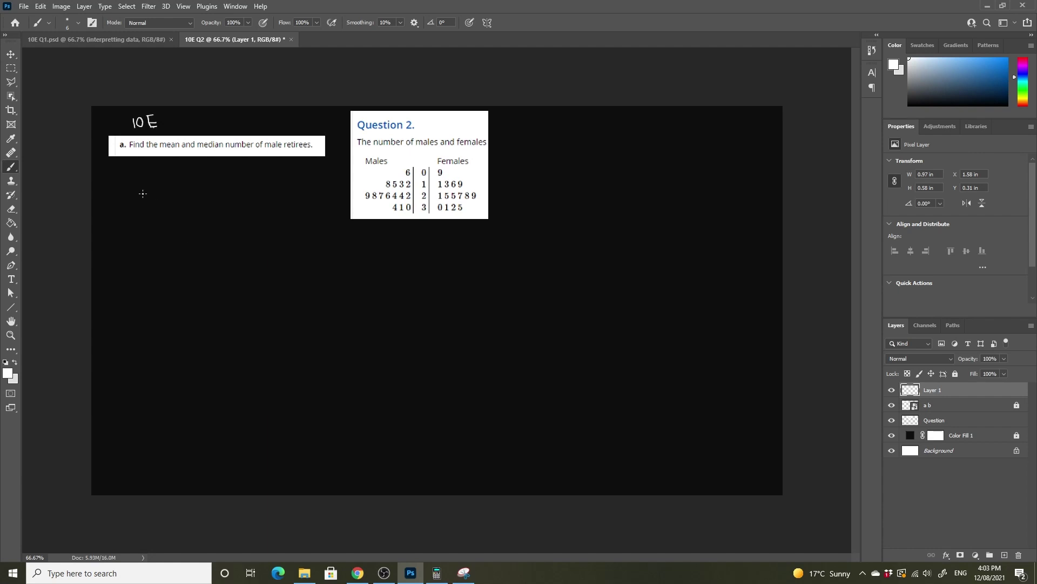
- Handwrite 'males' and x̄ = Σx/n below the question, starting the next x̄ line
{"action": "left_click_drag", "start_coordinate": [125, 196], "coordinate": [139, 196]}
{"action": "left_click_drag", "start_coordinate": [149, 190], "coordinate": [171, 193]}
{"action": "mouse_move", "coordinate": [138, 218]}
{"action": "left_mouse_down"}
{"action": "mouse_move", "coordinate": [149, 229]}
{"action": "mouse_move", "coordinate": [152, 214]}
{"action": "mouse_move", "coordinate": [172, 225]}
{"action": "mouse_move", "coordinate": [206, 212]}
{"action": "left_mouse_up"}
{"action": "left_click_drag", "start_coordinate": [214, 209], "coordinate": [201, 232]}
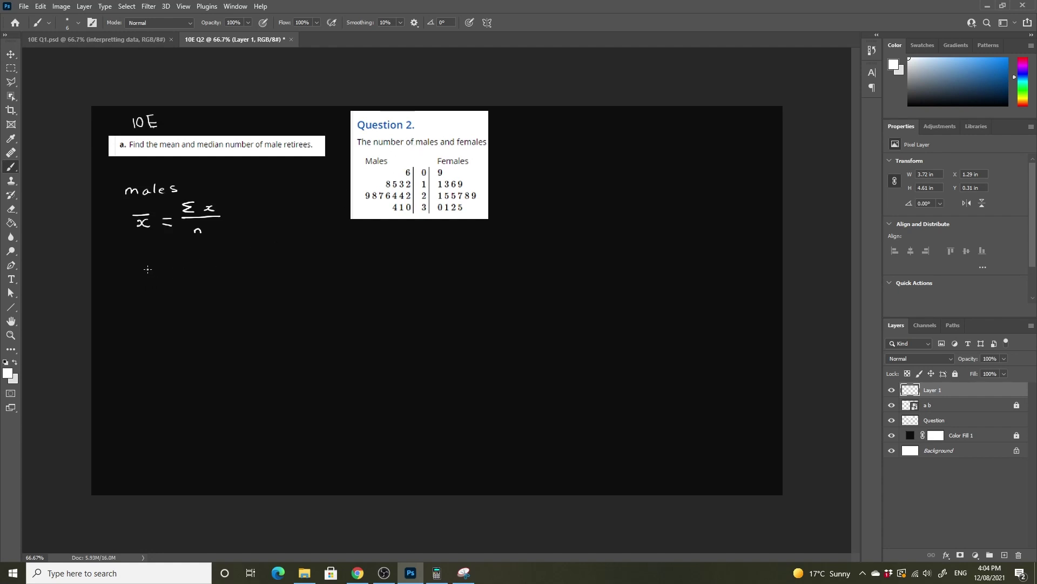
{"action": "mouse_move", "coordinate": [147, 270]}
{"action": "left_mouse_down"}
{"action": "mouse_move", "coordinate": [139, 280]}
{"action": "mouse_move", "coordinate": [151, 266]}
{"action": "mouse_move", "coordinate": [206, 262]}
{"action": "left_mouse_up"}
- Write all male ages as one long sum, from 6 + 12 + 13 through 39
{"action": "left_click", "coordinate": [194, 265]}
{"action": "mouse_move", "coordinate": [200, 258]}
{"action": "left_mouse_down"}
{"action": "mouse_move", "coordinate": [200, 269]}
{"action": "mouse_move", "coordinate": [227, 264]}
{"action": "mouse_move", "coordinate": [211, 258]}
{"action": "mouse_move", "coordinate": [321, 267]}
{"action": "left_mouse_up"}
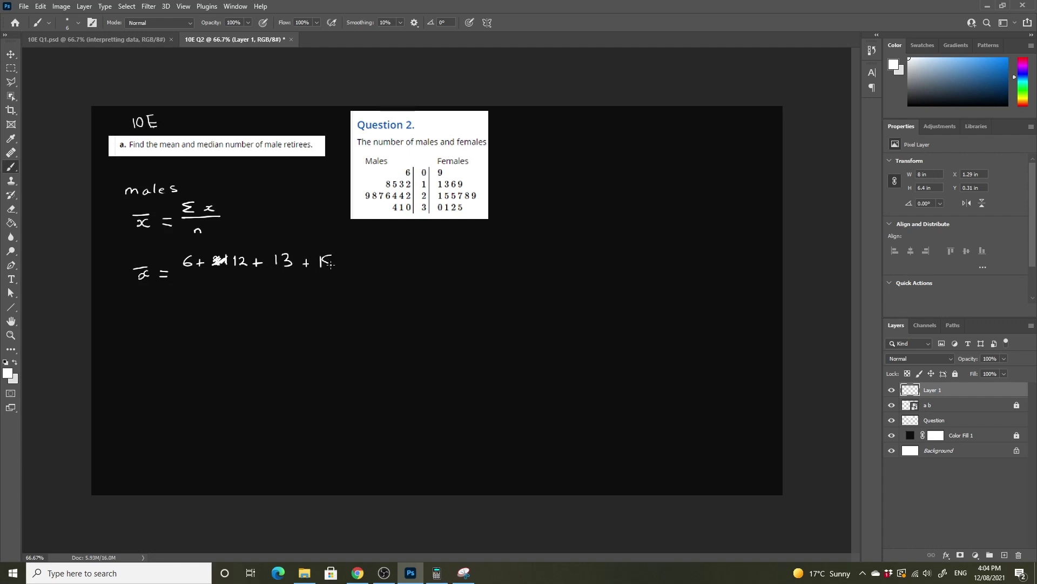
{"action": "left_click_drag", "start_coordinate": [324, 262], "coordinate": [336, 261]}
{"action": "left_click_drag", "start_coordinate": [344, 259], "coordinate": [349, 266]}
{"action": "mouse_move", "coordinate": [359, 254]}
{"action": "left_mouse_down"}
{"action": "mouse_move", "coordinate": [358, 270]}
{"action": "mouse_move", "coordinate": [388, 269]}
{"action": "left_mouse_up"}
{"action": "left_click_drag", "start_coordinate": [384, 265], "coordinate": [441, 264]}
{"action": "mouse_move", "coordinate": [436, 259]}
{"action": "left_mouse_down"}
{"action": "mouse_move", "coordinate": [436, 267]}
{"action": "mouse_move", "coordinate": [562, 264]}
{"action": "left_mouse_up"}
{"action": "left_click_drag", "start_coordinate": [559, 261], "coordinate": [605, 266]}
{"action": "left_click_drag", "start_coordinate": [600, 261], "coordinate": [626, 258]}
{"action": "mouse_move", "coordinate": [630, 253]}
{"action": "left_mouse_down"}
{"action": "mouse_move", "coordinate": [654, 266]}
{"action": "mouse_move", "coordinate": [724, 265]}
{"action": "left_mouse_up"}
{"action": "left_click_drag", "start_coordinate": [719, 261], "coordinate": [750, 265]}
{"action": "left_click_drag", "start_coordinate": [745, 261], "coordinate": [767, 264]}
- Put the sum over 15 and write = 339/15 = 22.6
{"action": "left_click_drag", "start_coordinate": [182, 280], "coordinate": [765, 276]}
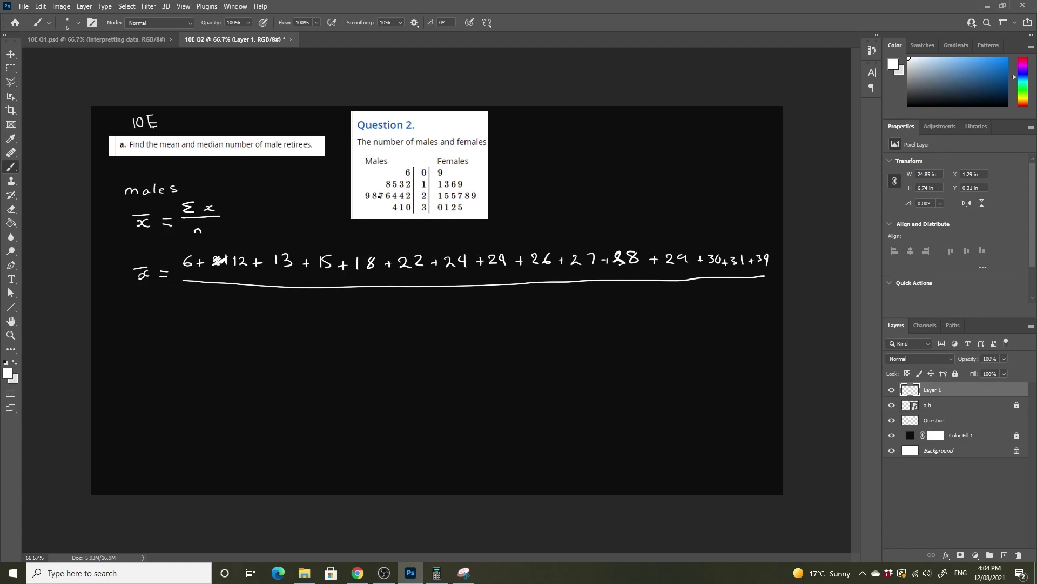
{"action": "mouse_move", "coordinate": [414, 296]}
{"action": "left_mouse_down"}
{"action": "mouse_move", "coordinate": [413, 306]}
{"action": "mouse_move", "coordinate": [430, 296]}
{"action": "left_mouse_up"}
{"action": "left_click_drag", "start_coordinate": [160, 324], "coordinate": [171, 330]}
{"action": "mouse_move", "coordinate": [206, 310]}
{"action": "left_mouse_down"}
{"action": "mouse_move", "coordinate": [229, 313]}
{"action": "mouse_move", "coordinate": [224, 319]}
{"action": "mouse_move", "coordinate": [239, 310]}
{"action": "mouse_move", "coordinate": [238, 324]}
{"action": "mouse_move", "coordinate": [215, 340]}
{"action": "mouse_move", "coordinate": [264, 326]}
{"action": "mouse_move", "coordinate": [323, 330]}
{"action": "left_mouse_up"}
{"action": "left_click", "coordinate": [312, 330]}
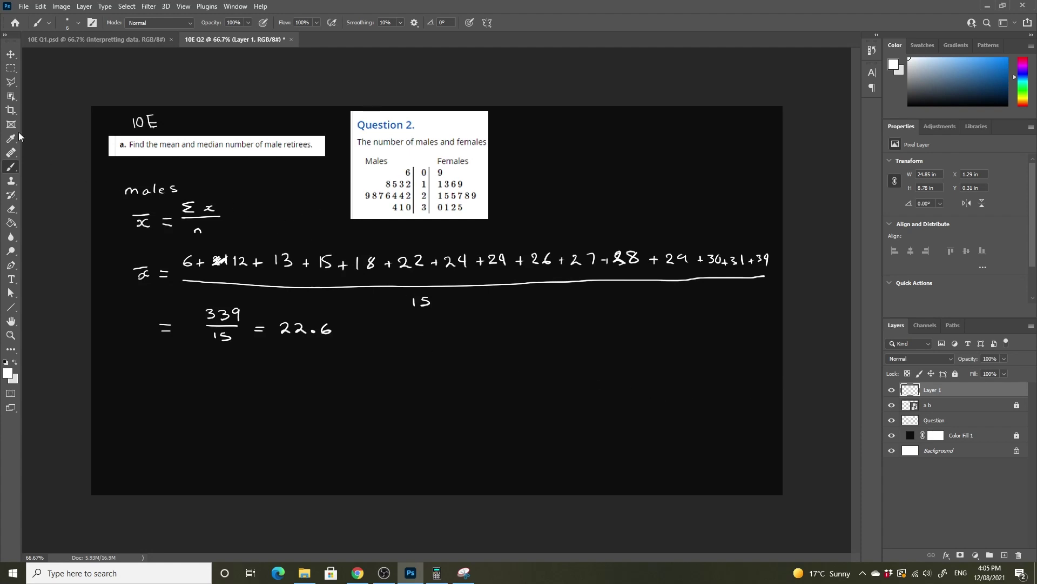
- Marquee-select and delete the long male sum and its 339/15 = 22.6 result
{"action": "left_click", "coordinate": [11, 69]}
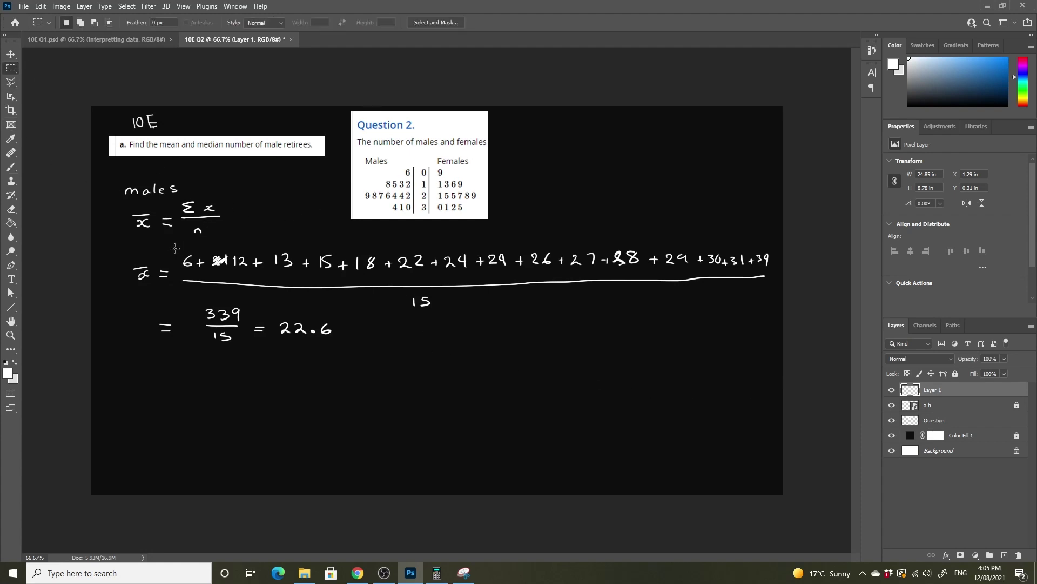
{"action": "left_click", "coordinate": [11, 167]}
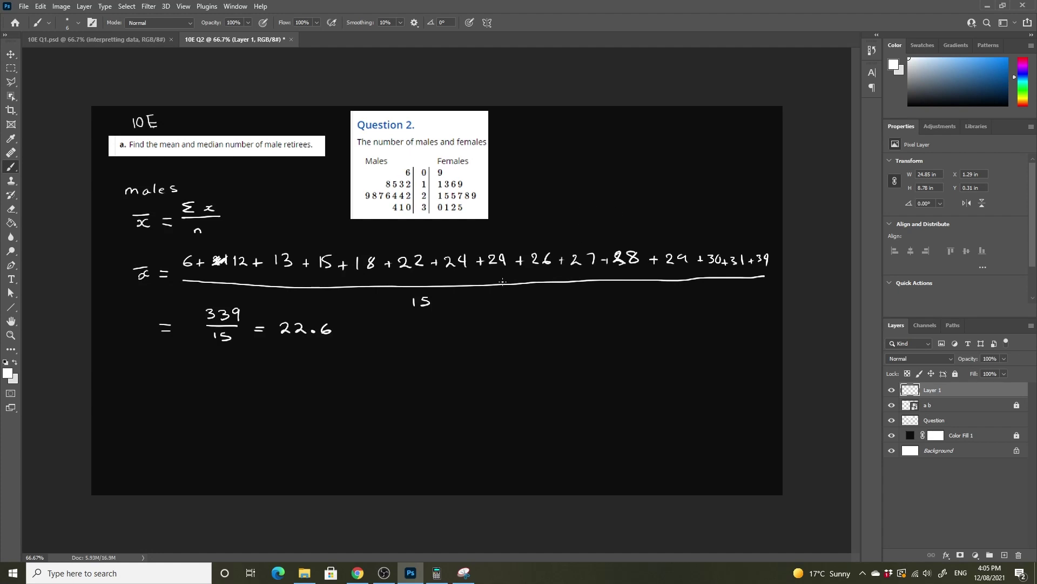
{"action": "left_click", "coordinate": [11, 68]}
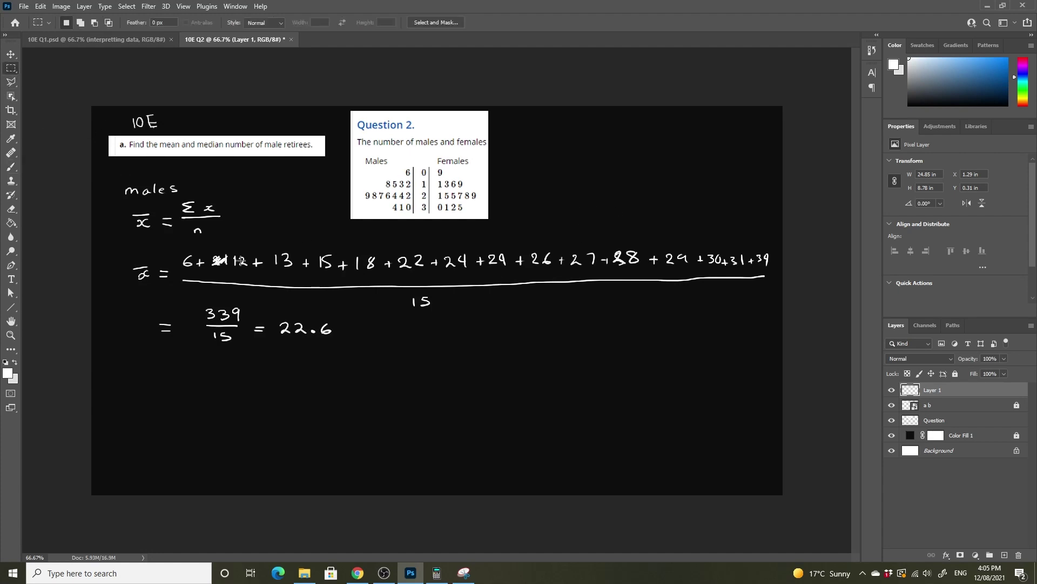
{"action": "left_click_drag", "start_coordinate": [180, 249], "coordinate": [773, 346]}
{"action": "key", "text": "Delete"}
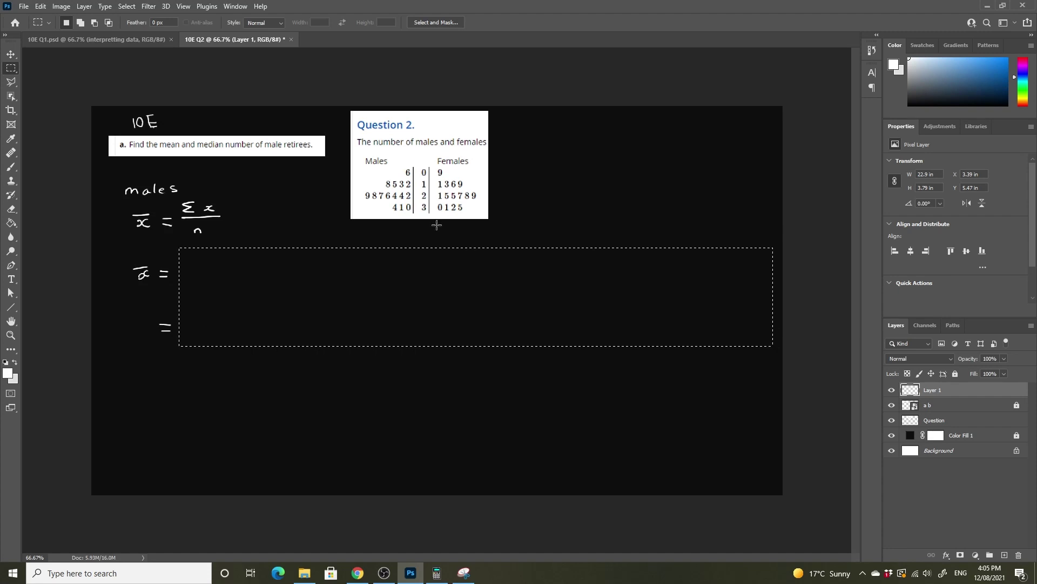
{"action": "key", "text": "ctrl+d"}
- Rewrite the male mean as x̄ = 339/15 = 22.6
{"action": "left_click", "coordinate": [12, 170]}
{"action": "mouse_move", "coordinate": [201, 258]}
{"action": "left_mouse_down"}
{"action": "mouse_move", "coordinate": [202, 268]}
{"action": "mouse_move", "coordinate": [229, 258]}
{"action": "mouse_move", "coordinate": [224, 289]}
{"action": "mouse_move", "coordinate": [273, 275]}
{"action": "left_mouse_up"}
{"action": "left_click", "coordinate": [266, 277]}
{"action": "mouse_move", "coordinate": [275, 264]}
{"action": "left_mouse_down"}
{"action": "mouse_move", "coordinate": [279, 276]}
{"action": "mouse_move", "coordinate": [297, 273]}
{"action": "left_mouse_up"}
{"action": "left_click", "coordinate": [287, 274]}
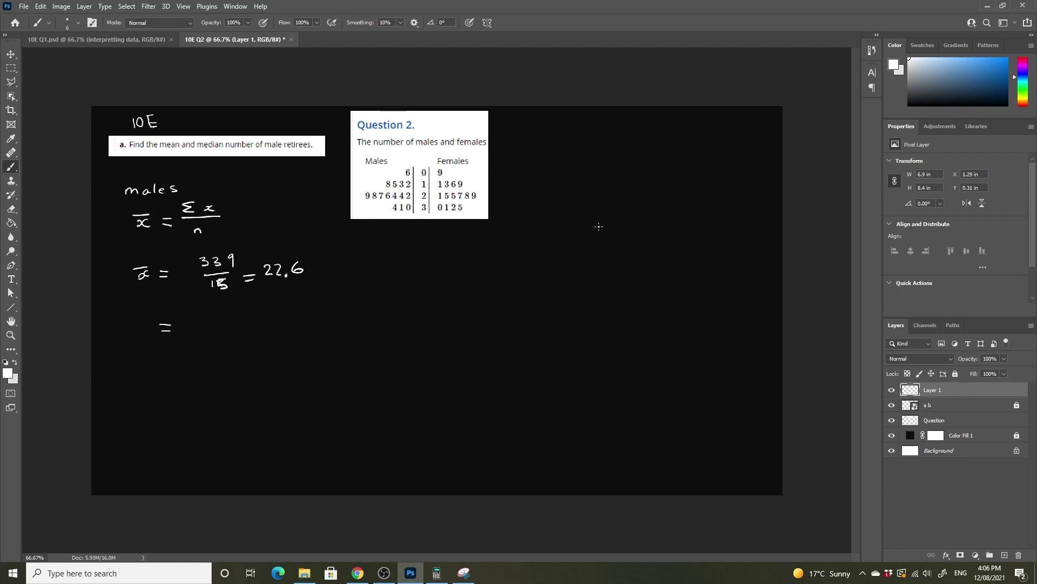
- Handwrite the heading 'Females' and x̄ = beside the question
{"action": "mouse_move", "coordinate": [539, 161]}
{"action": "left_mouse_down"}
{"action": "mouse_move", "coordinate": [541, 179]}
{"action": "mouse_move", "coordinate": [552, 162]}
{"action": "left_mouse_up"}
{"action": "left_click_drag", "start_coordinate": [542, 169], "coordinate": [590, 175]}
{"action": "left_click_drag", "start_coordinate": [599, 166], "coordinate": [594, 176]}
{"action": "left_click_drag", "start_coordinate": [524, 197], "coordinate": [529, 208]}
{"action": "mouse_move", "coordinate": [541, 198]}
{"action": "left_mouse_down"}
{"action": "mouse_move", "coordinate": [534, 209]}
{"action": "mouse_move", "coordinate": [540, 195]}
{"action": "mouse_move", "coordinate": [559, 207]}
{"action": "mouse_move", "coordinate": [608, 196]}
{"action": "left_mouse_up"}
- Write the female sum 9 + 11 + 13 + 16 … 21 + 25 + 25 with continuation dots
{"action": "mouse_move", "coordinate": [603, 192]}
{"action": "left_mouse_down"}
{"action": "mouse_move", "coordinate": [603, 202]}
{"action": "mouse_move", "coordinate": [625, 200]}
{"action": "left_mouse_up"}
{"action": "left_click_drag", "start_coordinate": [632, 196], "coordinate": [638, 200]}
{"action": "mouse_move", "coordinate": [654, 187]}
{"action": "left_mouse_down"}
{"action": "mouse_move", "coordinate": [652, 199]}
{"action": "mouse_move", "coordinate": [674, 195]}
{"action": "left_mouse_up"}
{"action": "mouse_move", "coordinate": [670, 190]}
{"action": "left_mouse_down"}
{"action": "mouse_move", "coordinate": [669, 199]}
{"action": "mouse_move", "coordinate": [712, 197]}
{"action": "left_mouse_up"}
{"action": "left_click_drag", "start_coordinate": [707, 193], "coordinate": [745, 202]}
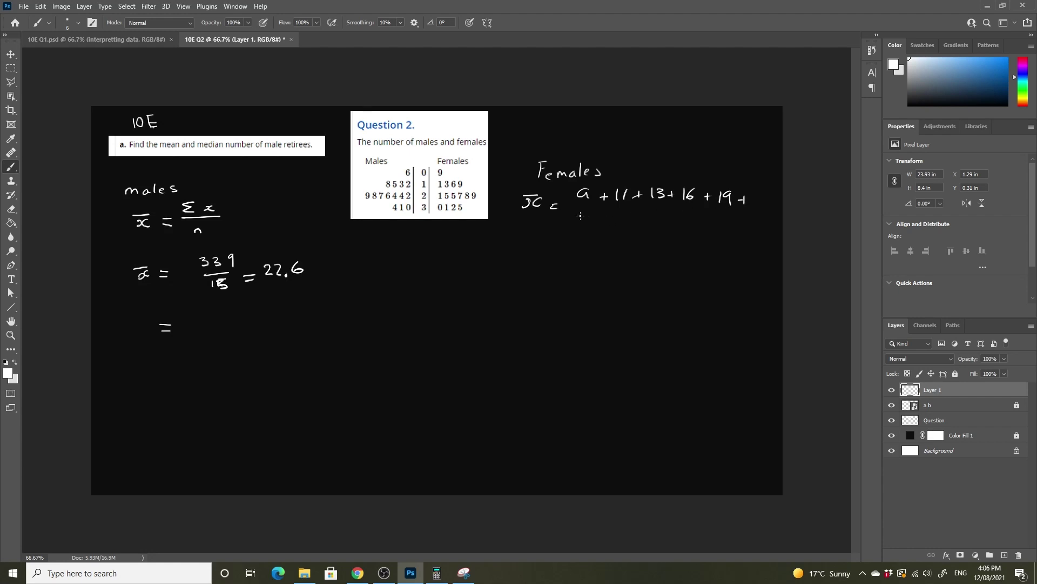
{"action": "left_click_drag", "start_coordinate": [577, 215], "coordinate": [590, 227]}
{"action": "mouse_move", "coordinate": [593, 192]}
{"action": "left_mouse_down"}
{"action": "mouse_move", "coordinate": [589, 208]}
{"action": "mouse_move", "coordinate": [609, 221]}
{"action": "left_mouse_up"}
{"action": "left_click_drag", "start_coordinate": [604, 216], "coordinate": [603, 226]}
{"action": "mouse_move", "coordinate": [615, 217]}
{"action": "left_mouse_down"}
{"action": "mouse_move", "coordinate": [626, 227]}
{"action": "mouse_move", "coordinate": [650, 221]}
{"action": "left_mouse_up"}
{"action": "left_click_drag", "start_coordinate": [646, 216], "coordinate": [665, 226]}
{"action": "left_click", "coordinate": [696, 226]}
{"action": "left_click", "coordinate": [707, 226]}
{"action": "left_click", "coordinate": [716, 226]}
- Write the female mean x̄ = 351/15 = 23.4
{"action": "left_click_drag", "start_coordinate": [523, 260], "coordinate": [531, 265]}
{"action": "mouse_move", "coordinate": [540, 259]}
{"action": "left_mouse_down"}
{"action": "mouse_move", "coordinate": [535, 267]}
{"action": "mouse_move", "coordinate": [546, 253]}
{"action": "left_mouse_up"}
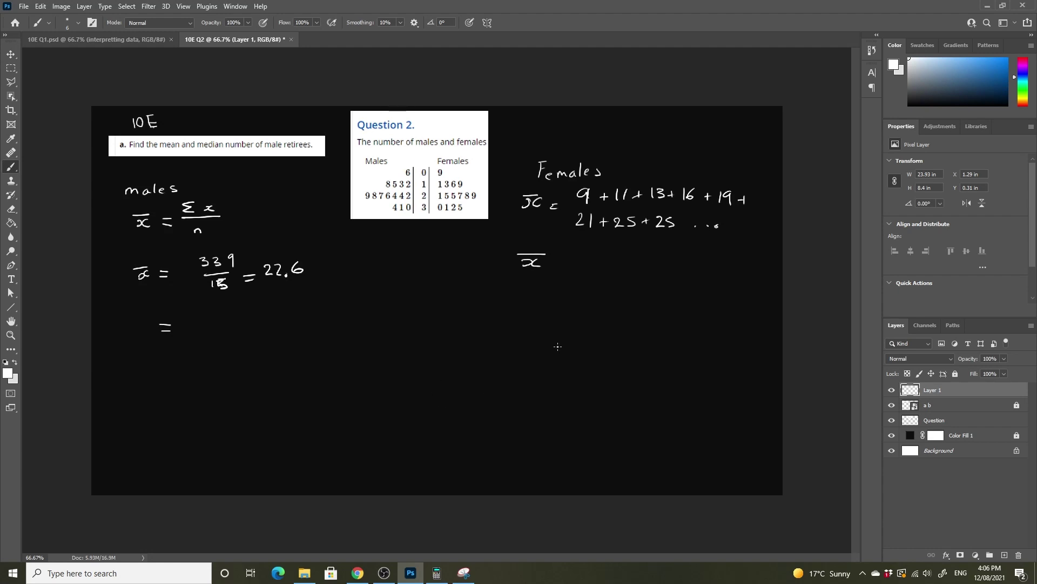
{"action": "left_click_drag", "start_coordinate": [559, 261], "coordinate": [616, 261]}
{"action": "mouse_move", "coordinate": [585, 266]}
{"action": "left_mouse_down"}
{"action": "mouse_move", "coordinate": [615, 265]}
{"action": "mouse_move", "coordinate": [594, 285]}
{"action": "mouse_move", "coordinate": [645, 266]}
{"action": "mouse_move", "coordinate": [673, 274]}
{"action": "left_mouse_up"}
{"action": "mouse_move", "coordinate": [676, 260]}
{"action": "left_mouse_down"}
{"action": "mouse_move", "coordinate": [680, 273]}
{"action": "mouse_move", "coordinate": [706, 265]}
{"action": "mouse_move", "coordinate": [719, 270]}
{"action": "mouse_move", "coordinate": [714, 279]}
{"action": "left_mouse_up"}
{"action": "left_click", "coordinate": [697, 269]}
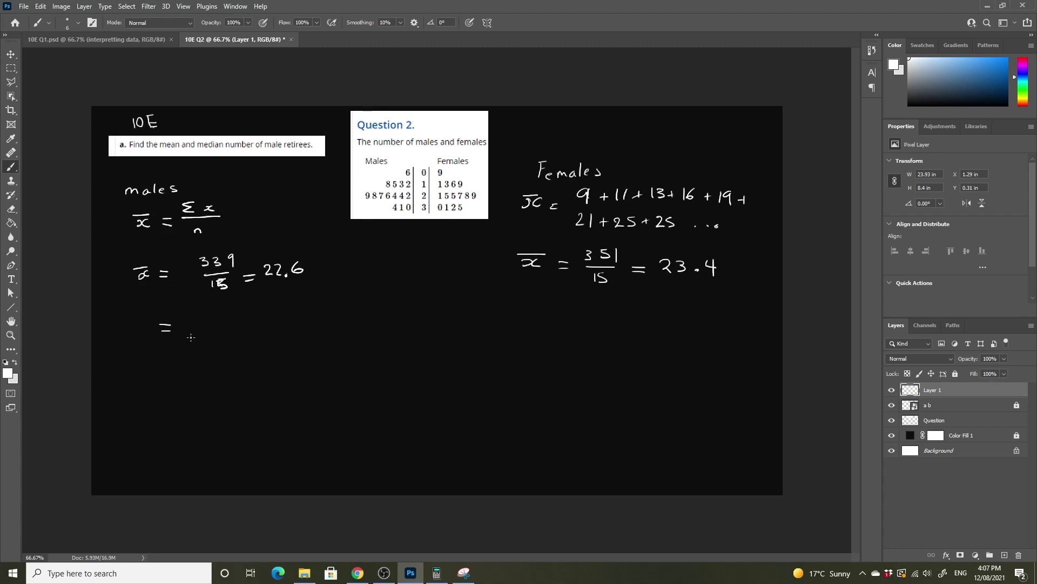
- Work out the median position (n+1)/2 = (15+1)/2 = 8 below the males working
{"action": "left_click_drag", "start_coordinate": [169, 319], "coordinate": [160, 334]}
{"action": "left_click_drag", "start_coordinate": [248, 333], "coordinate": [275, 327]}
{"action": "mouse_move", "coordinate": [283, 318]}
{"action": "left_mouse_down"}
{"action": "mouse_move", "coordinate": [285, 340]}
{"action": "mouse_move", "coordinate": [268, 357]}
{"action": "mouse_move", "coordinate": [363, 335]}
{"action": "left_mouse_up"}
{"action": "left_click_drag", "start_coordinate": [366, 321], "coordinate": [389, 333]}
{"action": "left_click_drag", "start_coordinate": [384, 329], "coordinate": [401, 340]}
{"action": "mouse_move", "coordinate": [371, 350]}
{"action": "left_mouse_down"}
{"action": "mouse_move", "coordinate": [385, 357]}
{"action": "mouse_move", "coordinate": [439, 341]}
{"action": "left_mouse_up"}
{"action": "left_click_drag", "start_coordinate": [428, 348], "coordinate": [465, 337]}
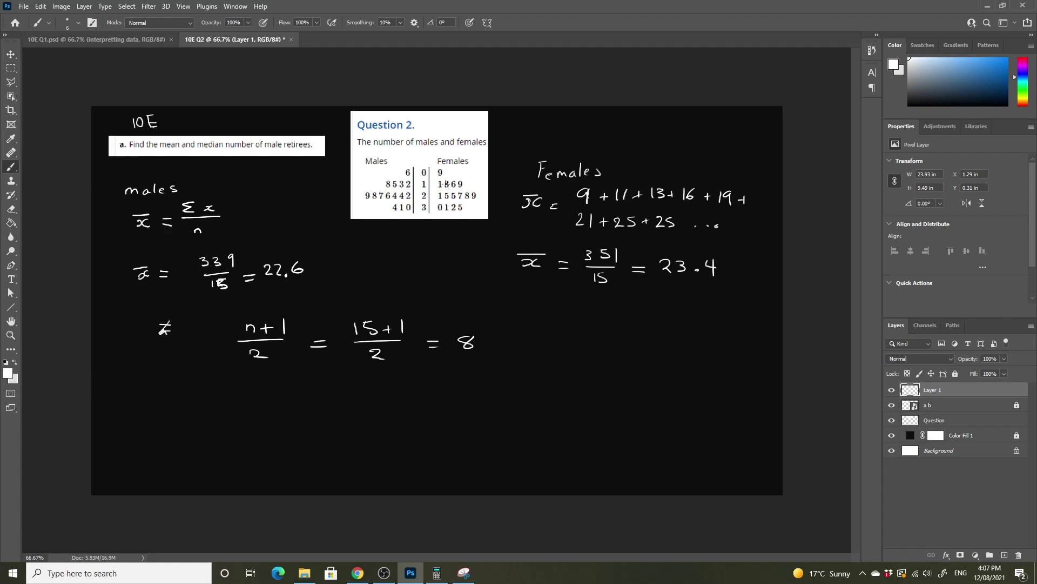
- Write the female median M = 25 and reset colours to black
{"action": "left_click_drag", "start_coordinate": [570, 350], "coordinate": [586, 351]}
{"action": "left_click_drag", "start_coordinate": [605, 344], "coordinate": [597, 345]}
{"action": "left_click_drag", "start_coordinate": [596, 350], "coordinate": [625, 352]}
{"action": "left_click_drag", "start_coordinate": [634, 338], "coordinate": [631, 352]}
{"action": "left_click_drag", "start_coordinate": [633, 339], "coordinate": [643, 338]}
{"action": "key", "text": "d"}
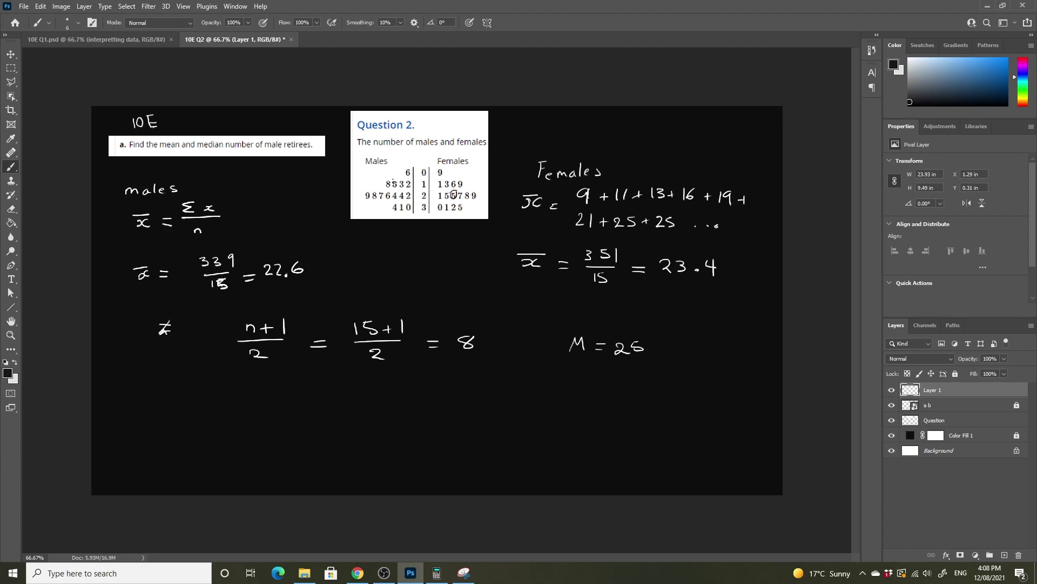
- Circle the 8th Males value in the table, then write M = 24 in white
{"action": "mouse_move", "coordinate": [400, 192]}
{"action": "left_mouse_down"}
{"action": "mouse_move", "coordinate": [396, 201]}
{"action": "mouse_move", "coordinate": [409, 177]}
{"action": "left_mouse_up"}
{"action": "left_click", "coordinate": [909, 58]}
{"action": "left_click_drag", "start_coordinate": [185, 412], "coordinate": [202, 411]}
{"action": "mouse_move", "coordinate": [214, 403]}
{"action": "left_mouse_down"}
{"action": "mouse_move", "coordinate": [247, 400]}
{"action": "mouse_move", "coordinate": [252, 411]}
{"action": "mouse_move", "coordinate": [270, 402]}
{"action": "left_mouse_up"}
{"action": "left_click_drag", "start_coordinate": [266, 390], "coordinate": [265, 413]}
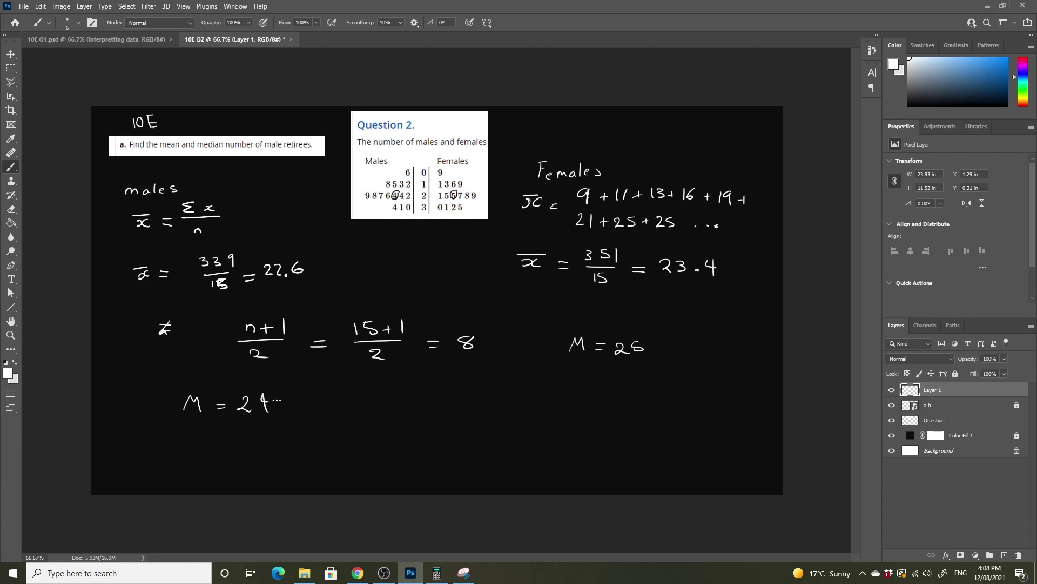